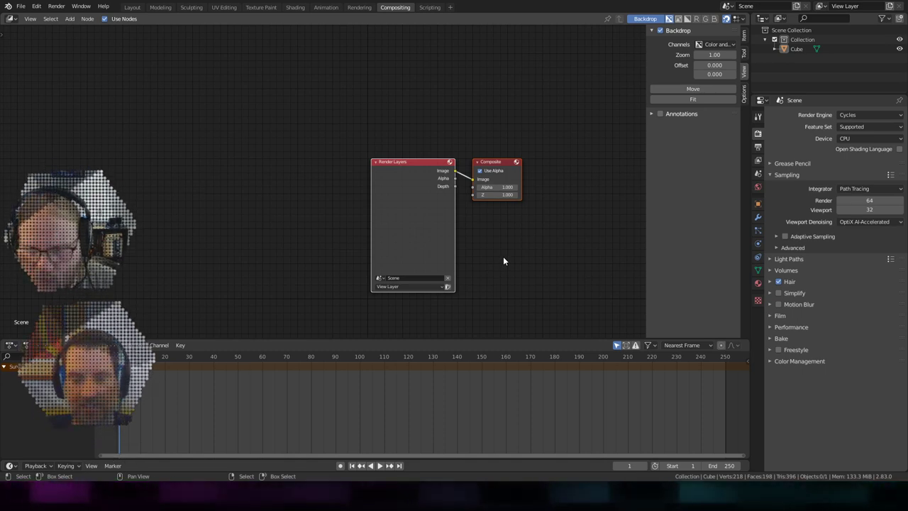
Step: Pan the graph, spread the Render Layers and Composite nodes farther apart, and select Render Layers
{"action": "right_click", "coordinate": [503, 261]}
{"action": "middle_click_drag", "start_coordinate": [481, 254], "coordinate": [502, 239], "text": "shift"}
{"action": "scroll", "coordinate": [543, 241], "scroll_direction": "up", "scroll_amount": 2}
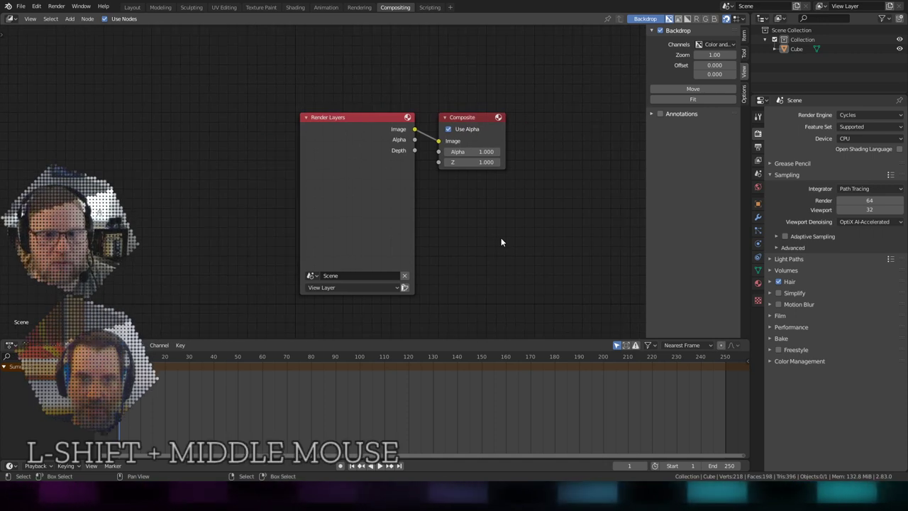
{"action": "right_click_drag", "start_coordinate": [379, 125], "coordinate": [286, 121]}
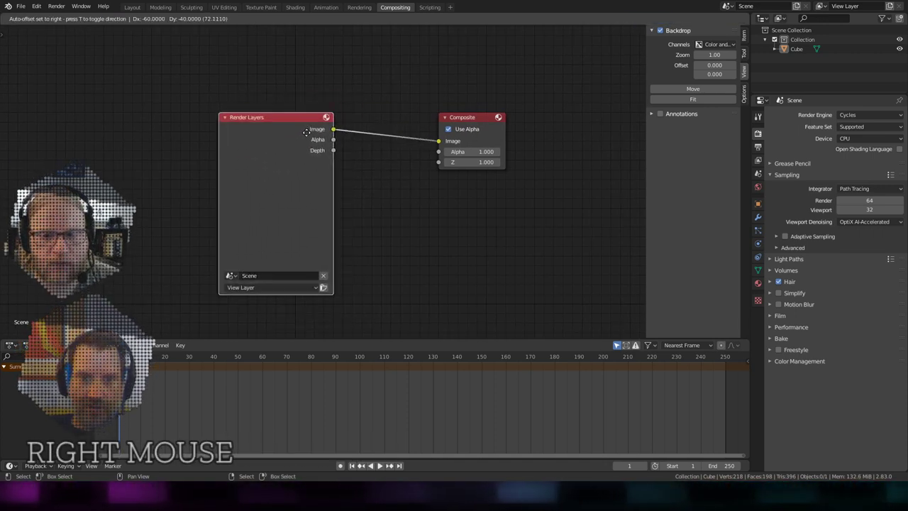
{"action": "right_click_drag", "start_coordinate": [471, 124], "coordinate": [501, 126]}
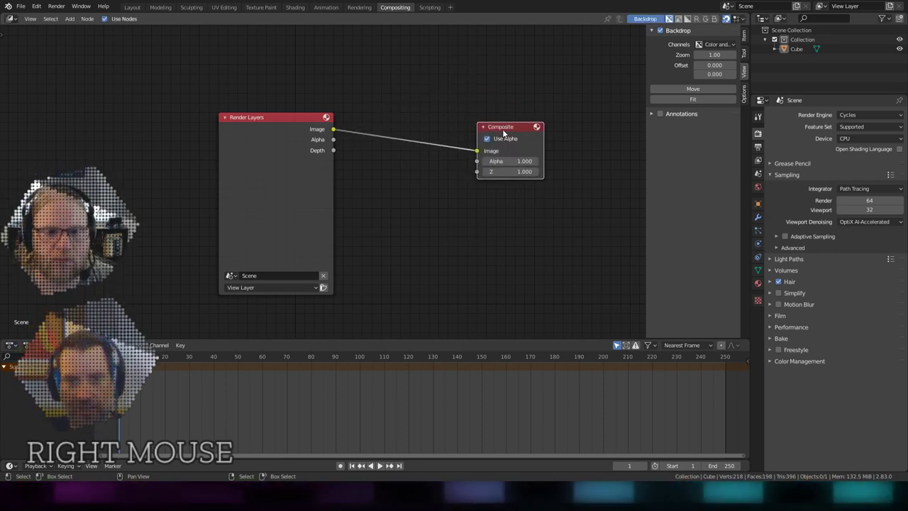
{"action": "right_click", "coordinate": [239, 147]}
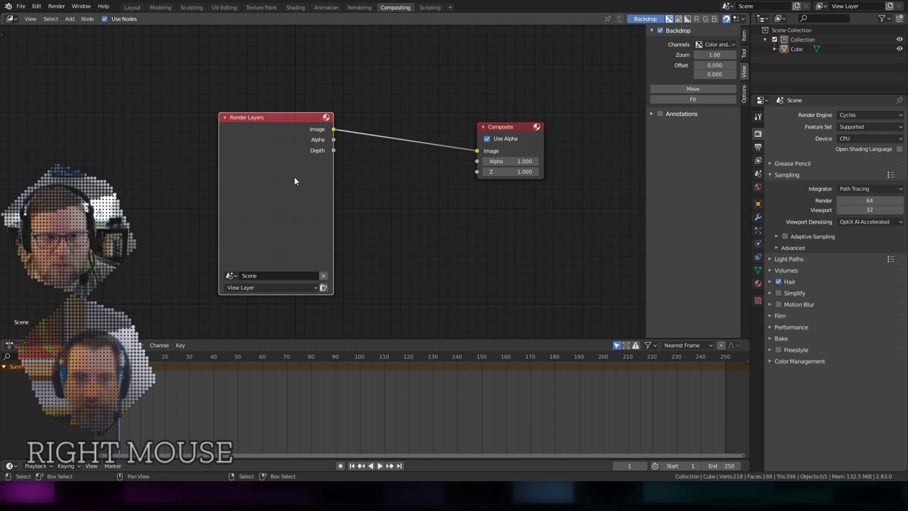
Step: Delete the Render Layers node and place a new Image input node in the graph
{"action": "key", "text": "x"}
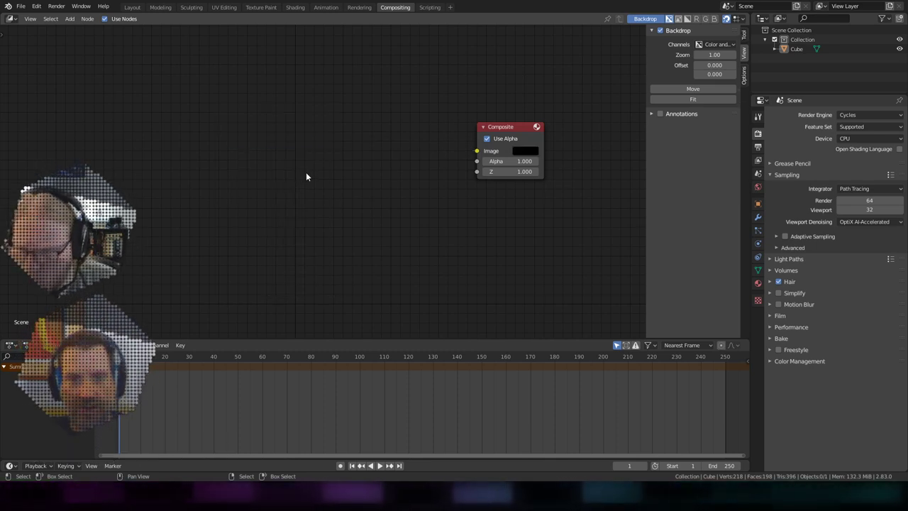
{"action": "left_click", "coordinate": [70, 19]}
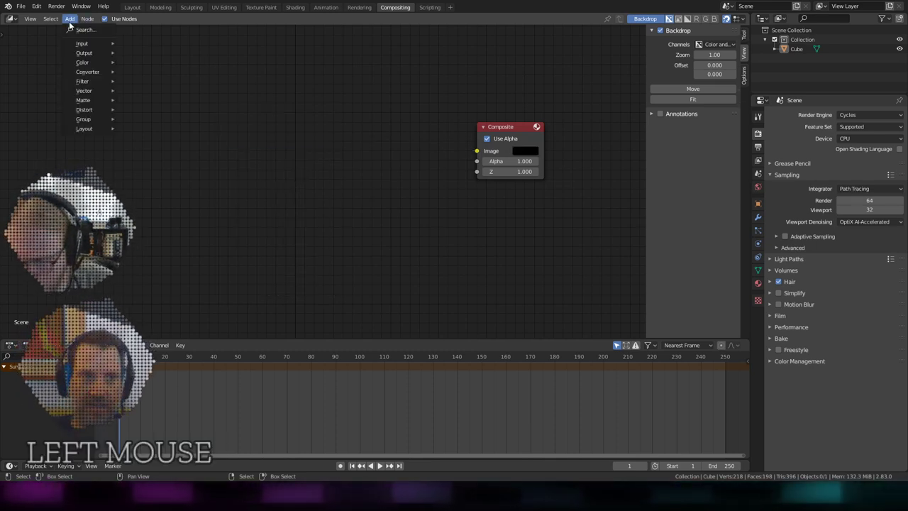
{"action": "mouse_move", "coordinate": [82, 43]}
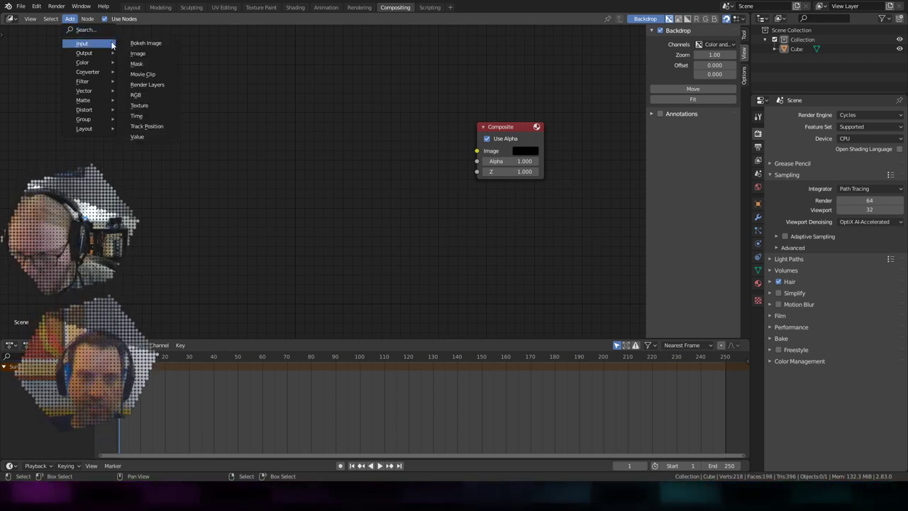
{"action": "left_click", "coordinate": [141, 53]}
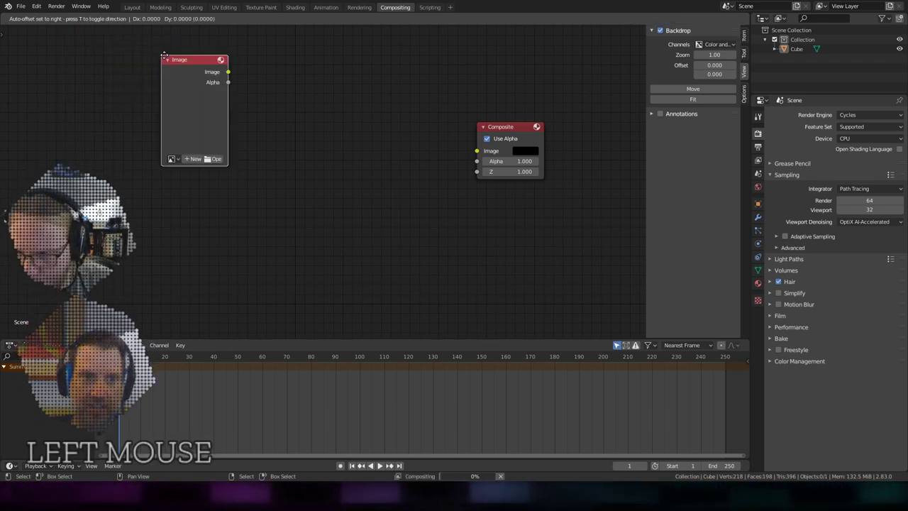
{"action": "left_click", "coordinate": [193, 143]}
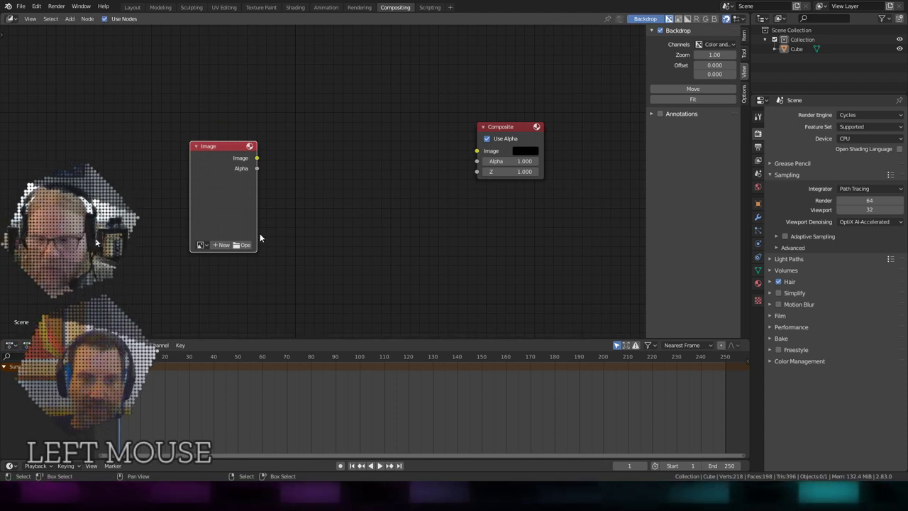
Step: Widen the Image node, load the LightBake_start image, and move it up-left
{"action": "left_click_drag", "start_coordinate": [255, 227], "coordinate": [306, 227]}
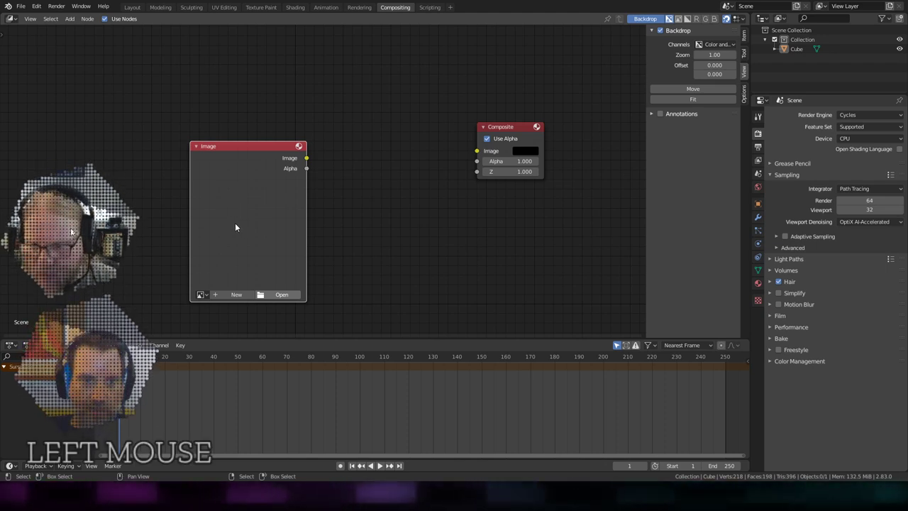
{"action": "left_click", "coordinate": [217, 198]}
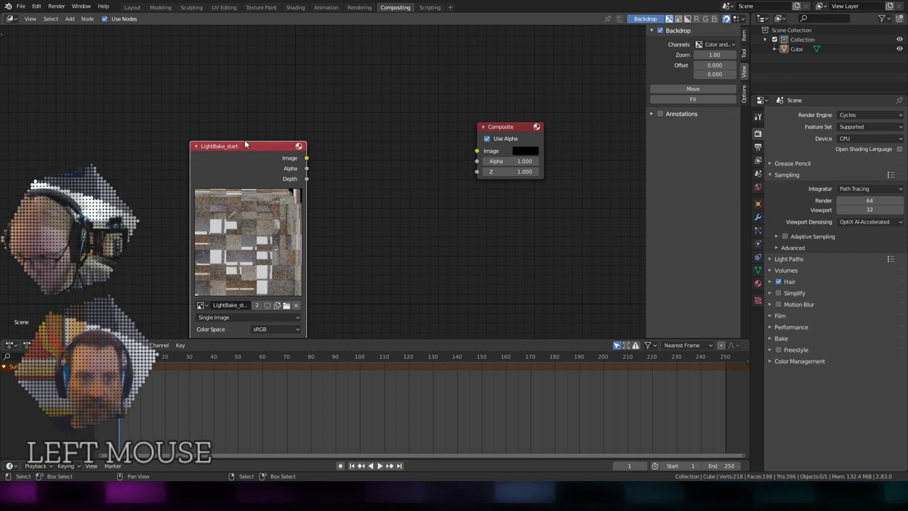
{"action": "left_click_drag", "start_coordinate": [240, 142], "coordinate": [145, 380]}
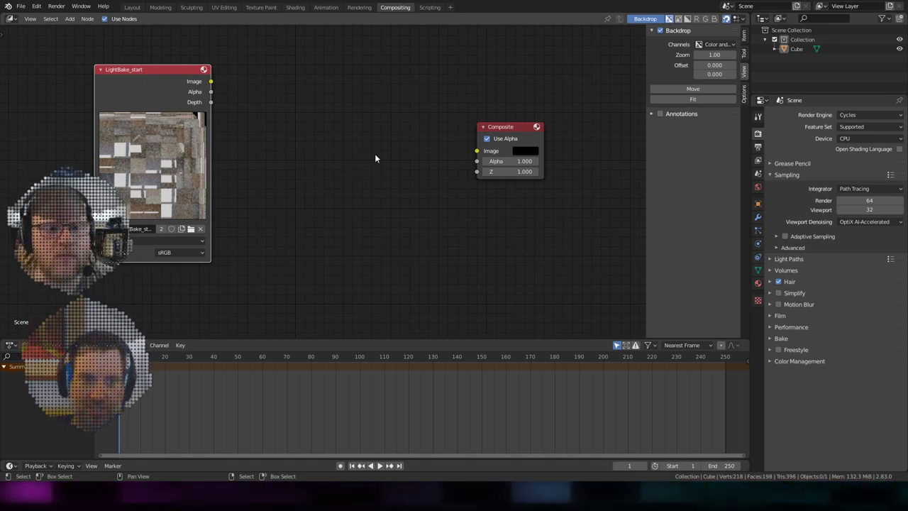
Step: Add a Denoise node via search 'de' to the left of Composite
{"action": "left_click", "coordinate": [70, 19]}
{"action": "left_click", "coordinate": [81, 30]}
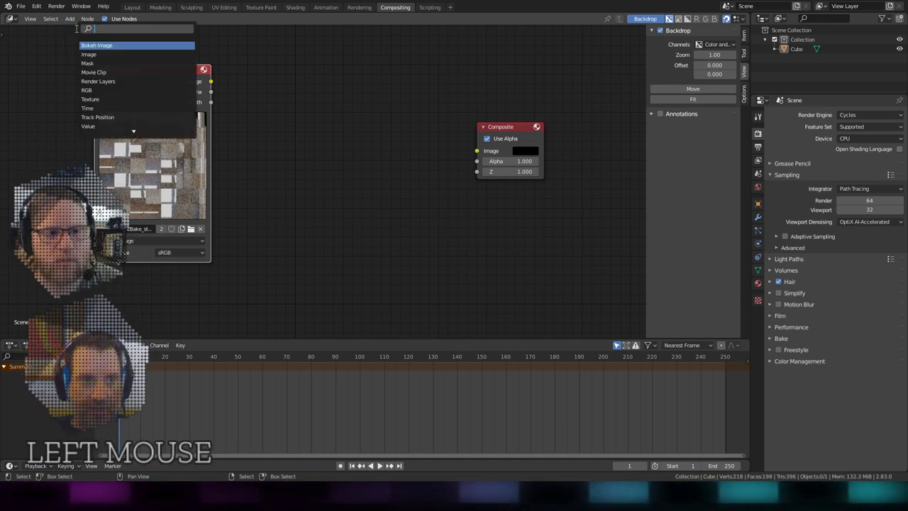
{"action": "type", "text": "de"}
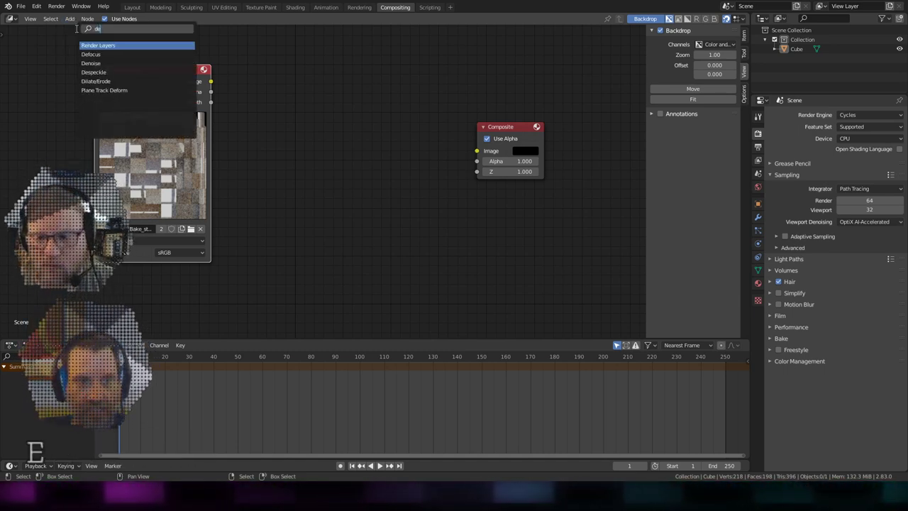
{"action": "left_click", "coordinate": [92, 63]}
{"action": "left_click", "coordinate": [259, 126]}
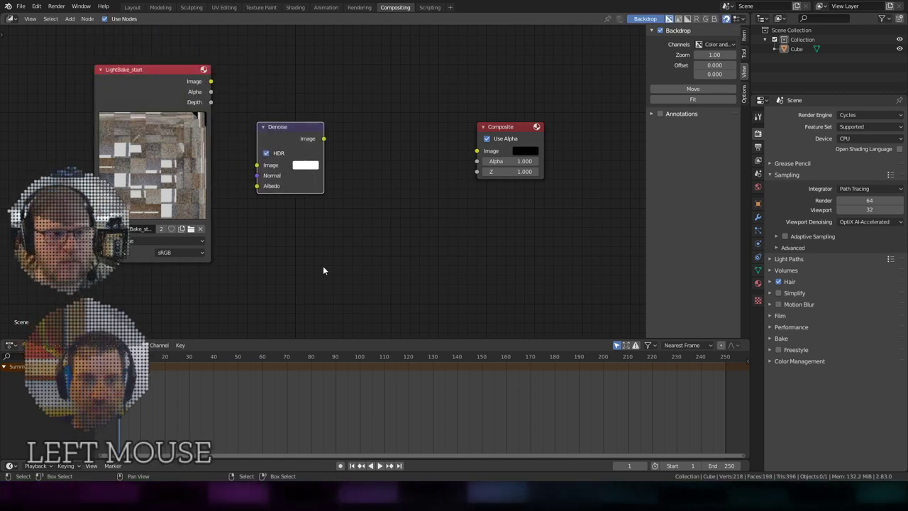
Step: Add a Despeckle node between Denoise and Composite; turn off Denoise HDR and Composite Use Alpha
{"action": "key", "text": "shift+a"}
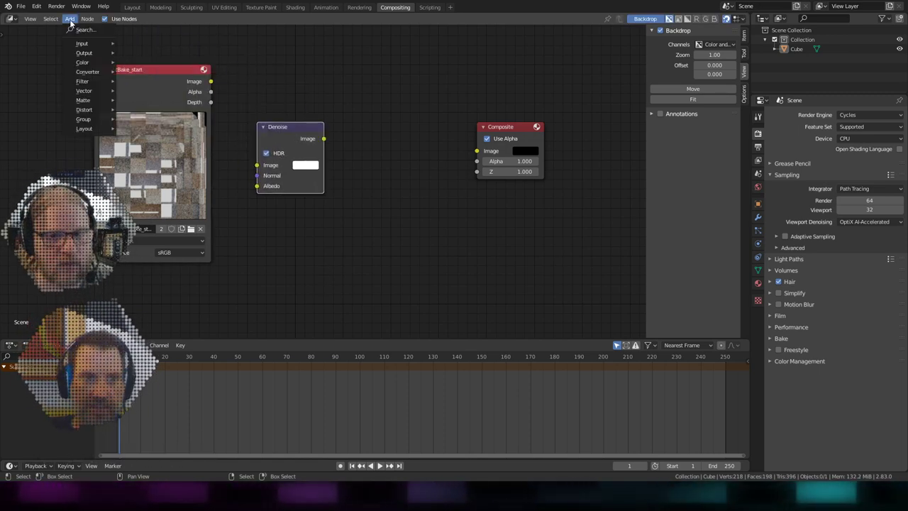
{"action": "left_click", "coordinate": [78, 33]}
{"action": "type", "text": "de"}
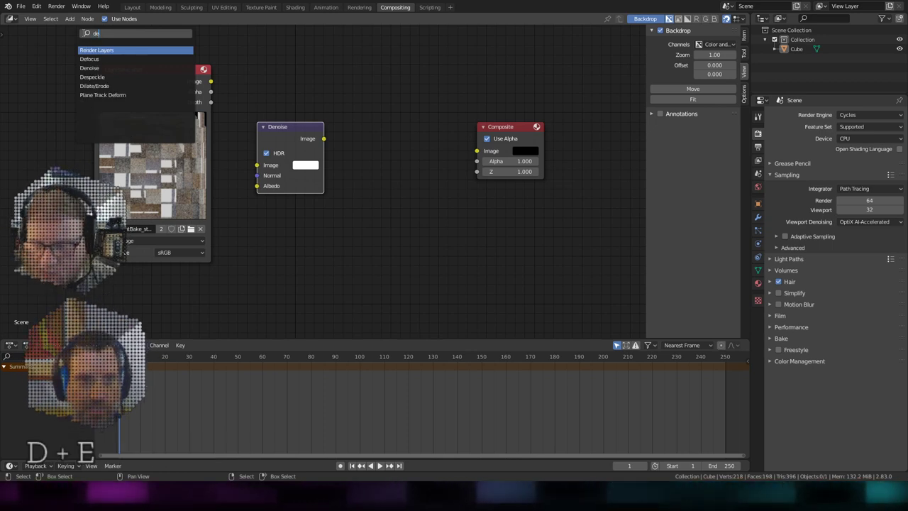
{"action": "left_click", "coordinate": [92, 76]}
{"action": "left_click", "coordinate": [421, 200]}
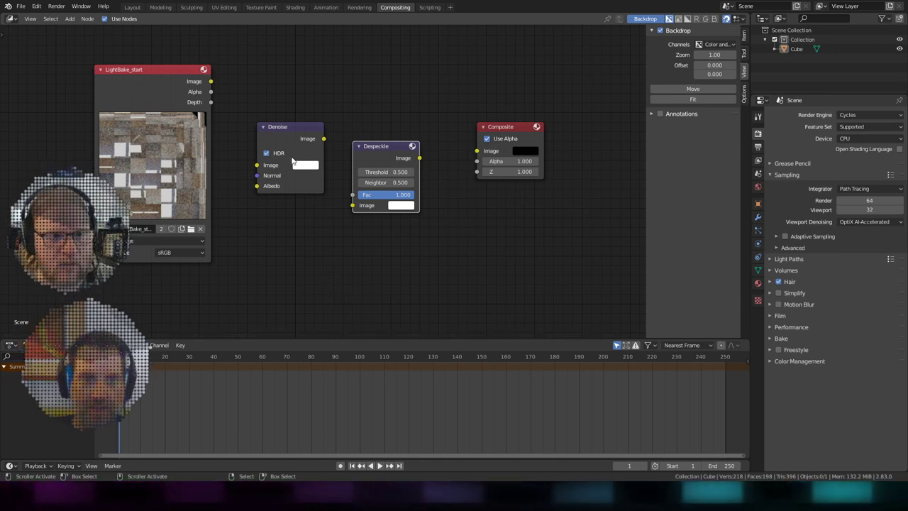
{"action": "left_click", "coordinate": [266, 153]}
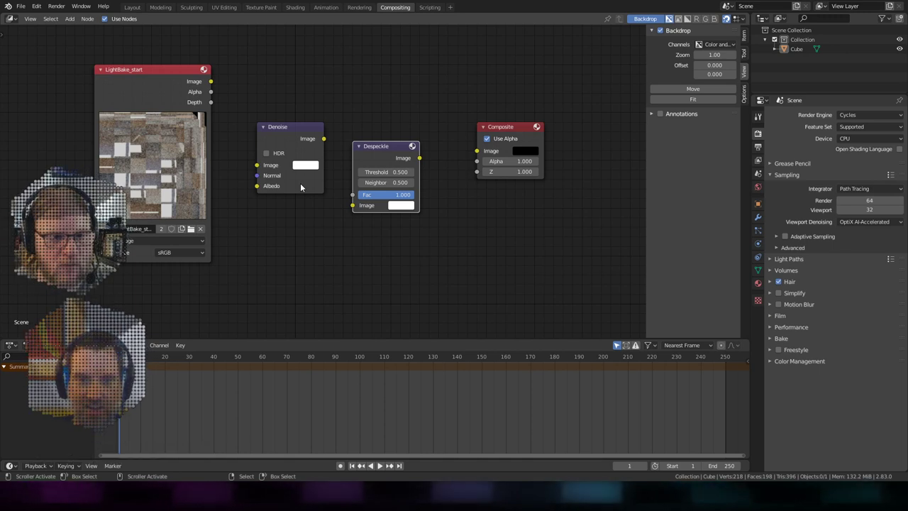
{"action": "left_click", "coordinate": [490, 139]}
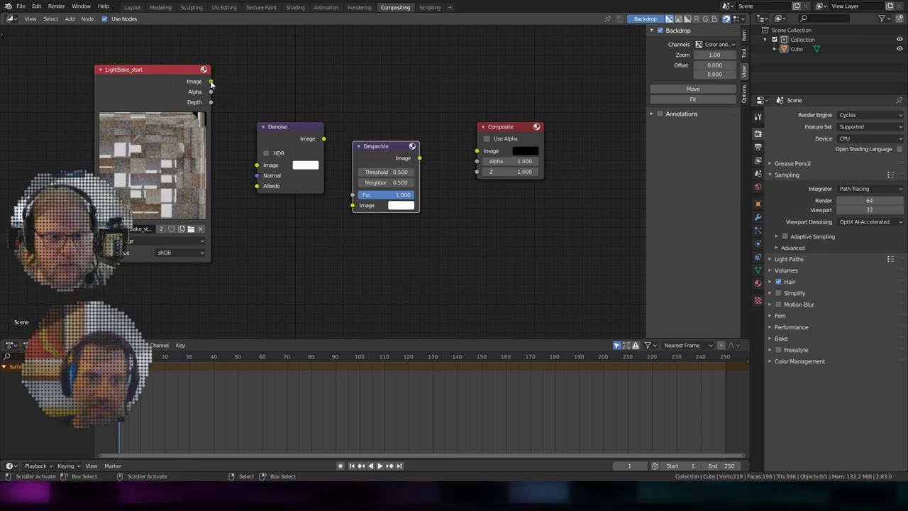
Step: Unlink LightBake_start from Denoise, then add a Viewer below Composite fed by Despeckle's Image output
{"action": "left_click_drag", "start_coordinate": [211, 81], "coordinate": [227, 120]}
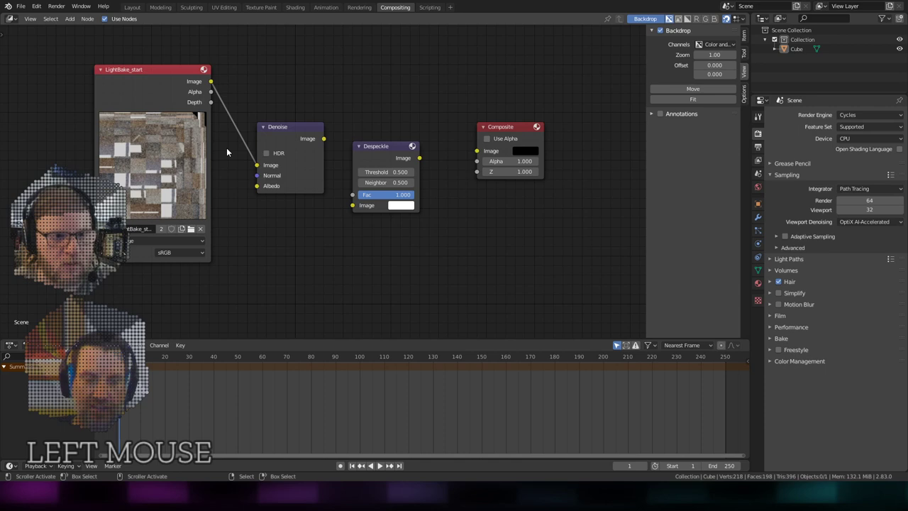
{"action": "left_click_drag", "start_coordinate": [227, 151], "coordinate": [243, 164]}
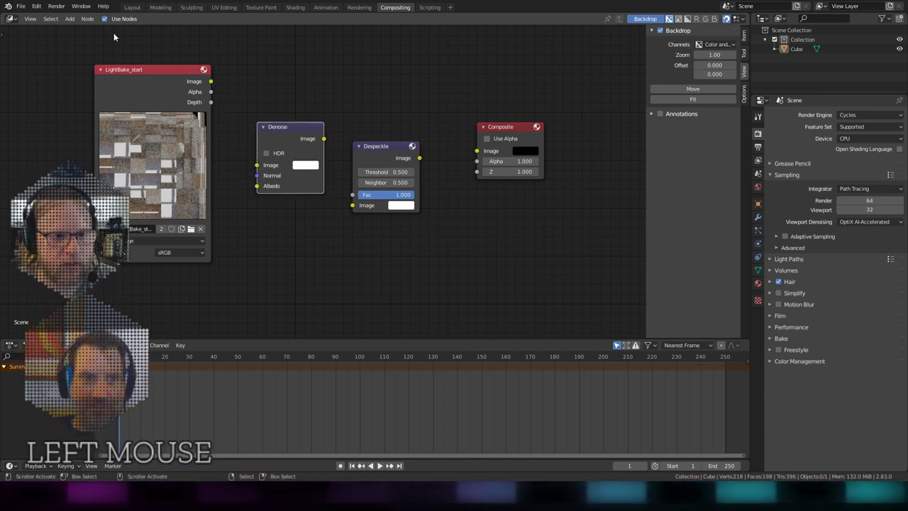
{"action": "left_click", "coordinate": [70, 18]}
{"action": "left_click", "coordinate": [84, 30]}
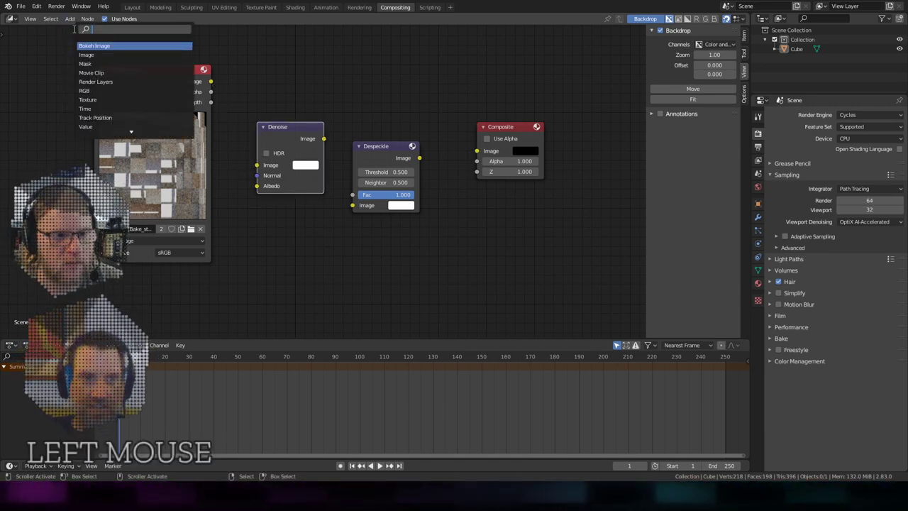
{"action": "type", "text": "view"}
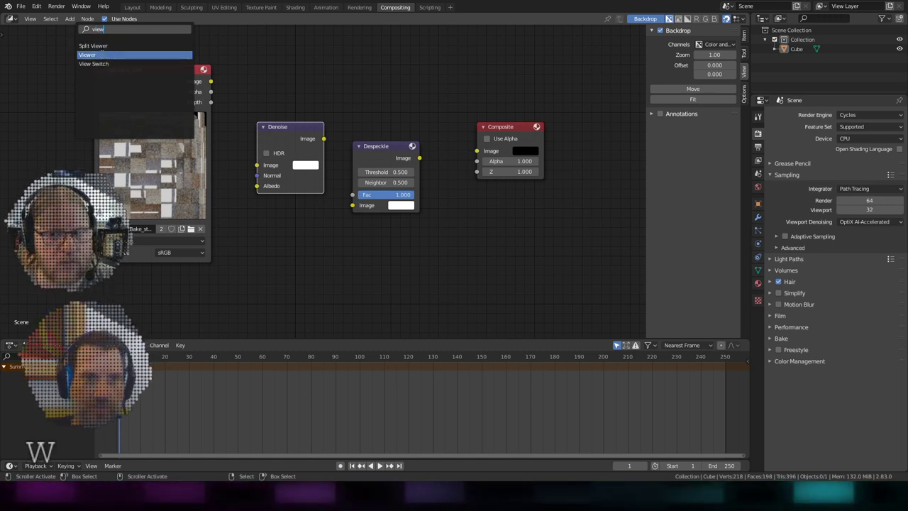
{"action": "left_click", "coordinate": [99, 54]}
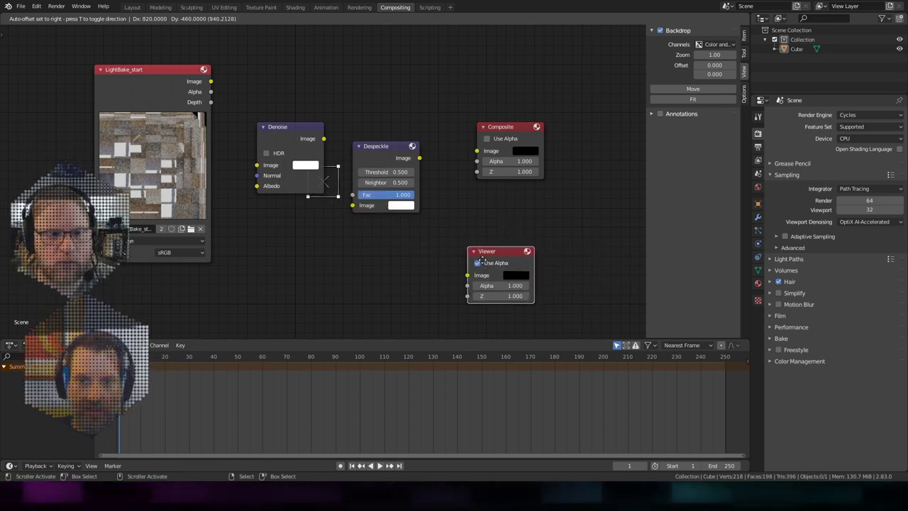
{"action": "left_click", "coordinate": [457, 271]}
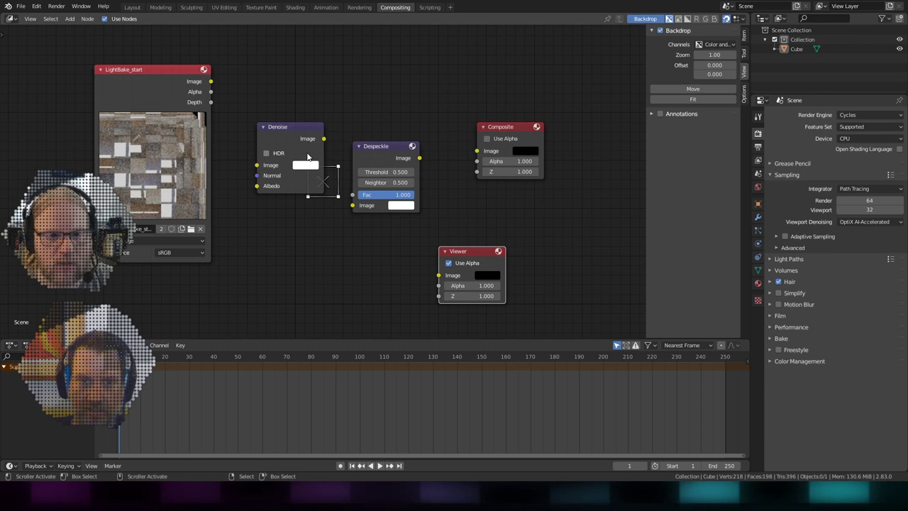
{"action": "left_click_drag", "start_coordinate": [420, 157], "coordinate": [440, 275]}
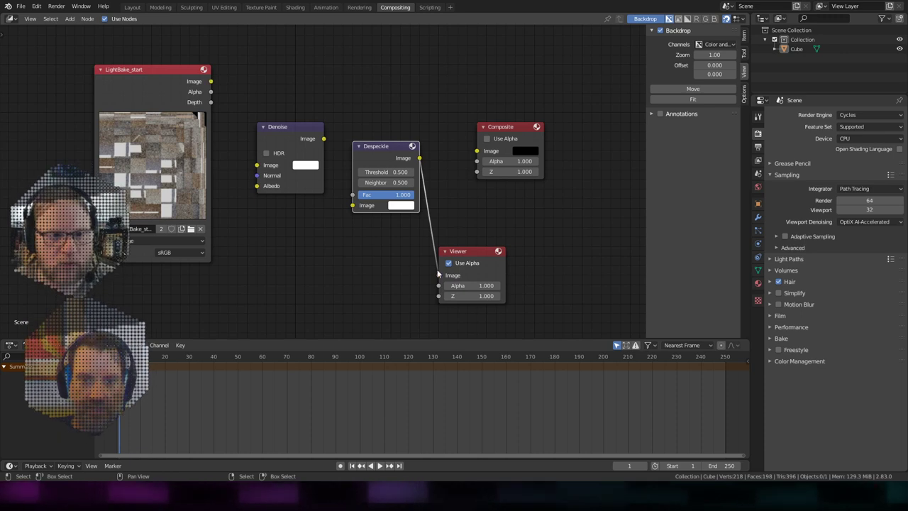
Step: Remove the Despeckle-to-Viewer link, connect the bake image to Denoise, and shift the Viewer left
{"action": "left_click_drag", "start_coordinate": [438, 275], "coordinate": [319, 178]}
{"action": "left_click_drag", "start_coordinate": [211, 81], "coordinate": [438, 275]}
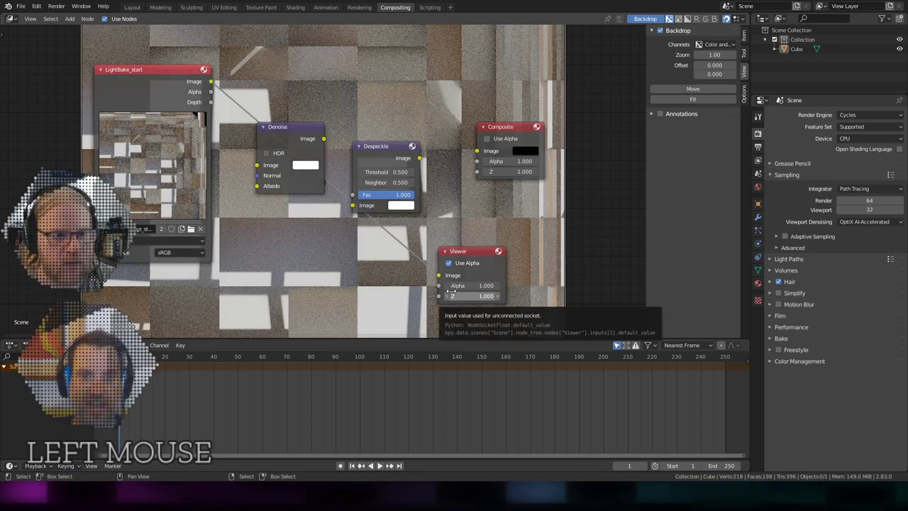
{"action": "middle_click_drag", "start_coordinate": [410, 221], "coordinate": [398, 242]}
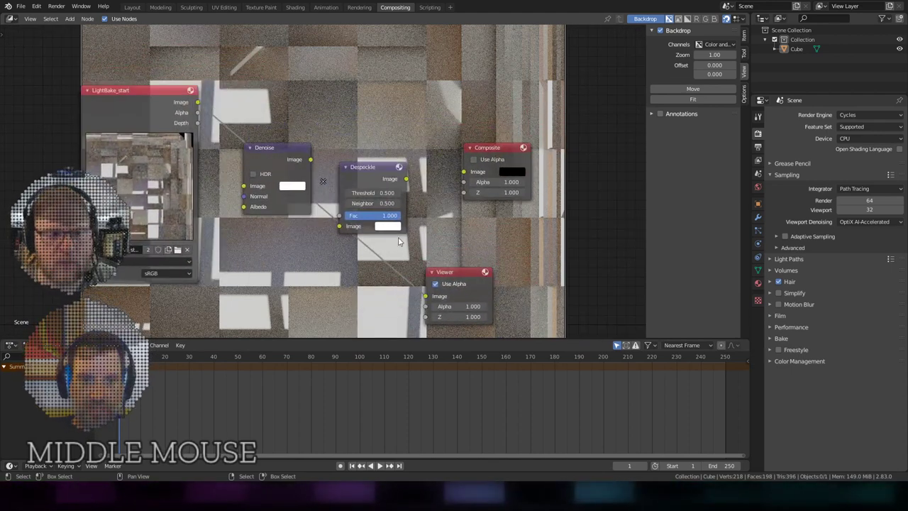
{"action": "left_click_drag", "start_coordinate": [451, 270], "coordinate": [393, 271]}
Step: Chain Denoise into Despeckle and send Despeckle's Image output to both Viewer and Composite
{"action": "left_click_drag", "start_coordinate": [243, 187], "coordinate": [337, 269]}
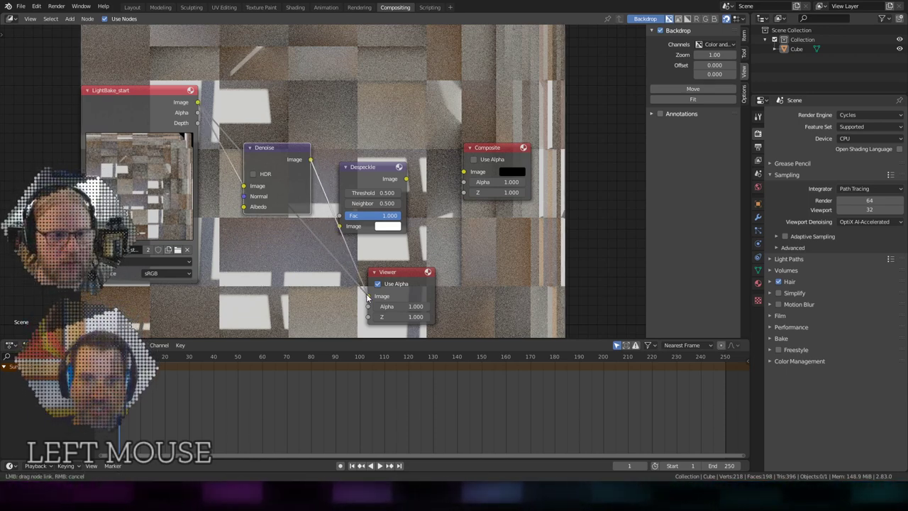
{"action": "left_click_drag", "start_coordinate": [366, 297], "coordinate": [368, 296]}
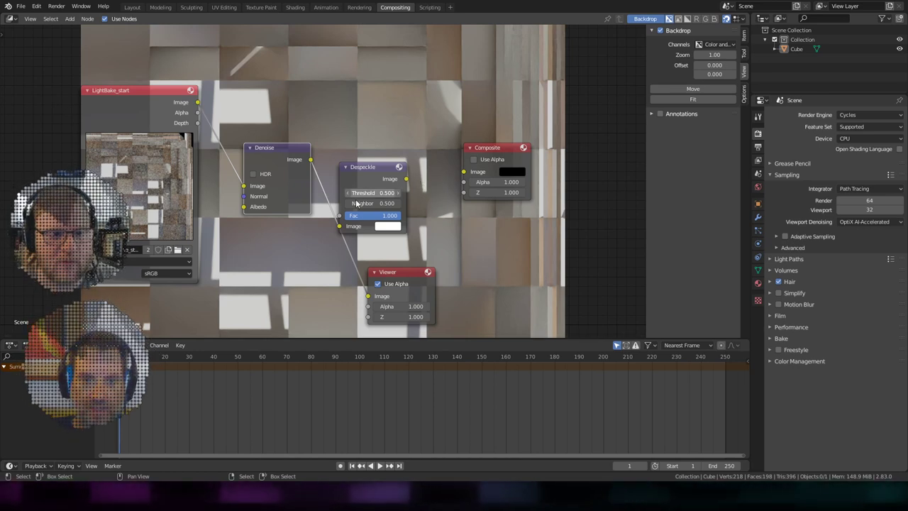
{"action": "left_click_drag", "start_coordinate": [310, 160], "coordinate": [339, 225]}
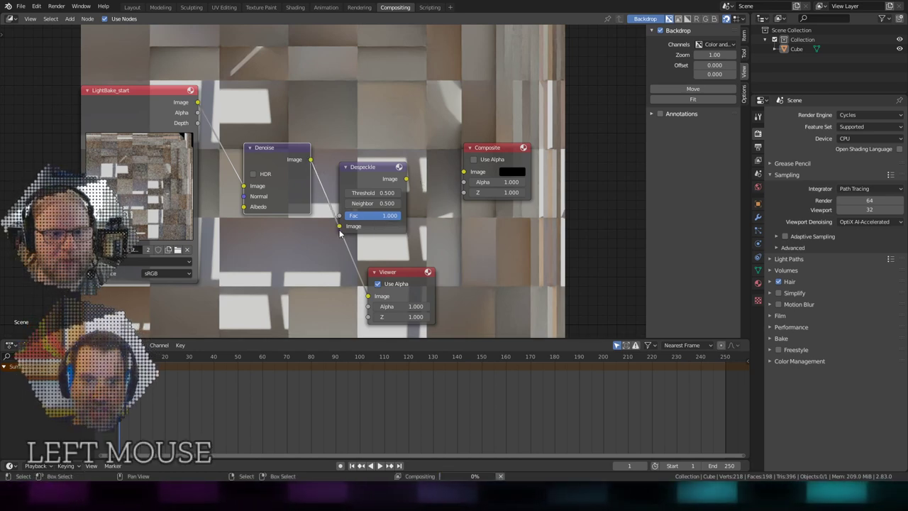
{"action": "left_click_drag", "start_coordinate": [407, 184], "coordinate": [398, 285]}
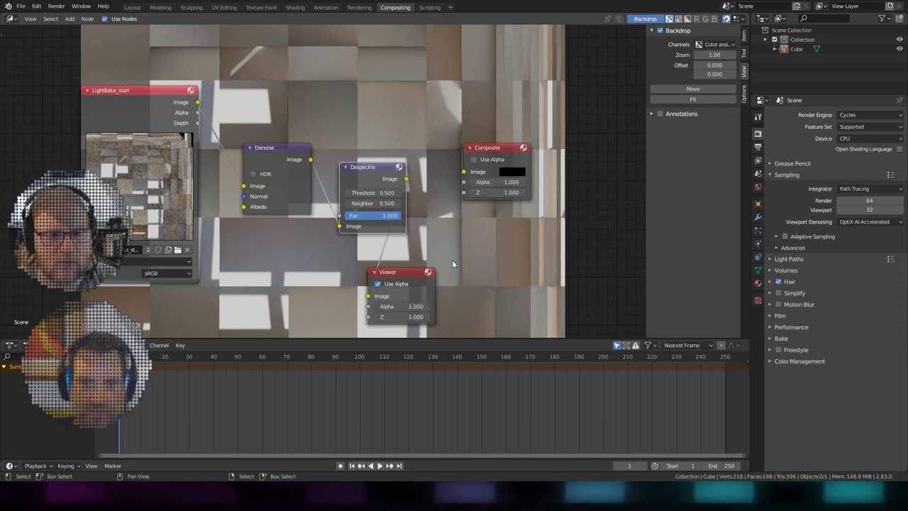
{"action": "left_click_drag", "start_coordinate": [405, 179], "coordinate": [448, 181]}
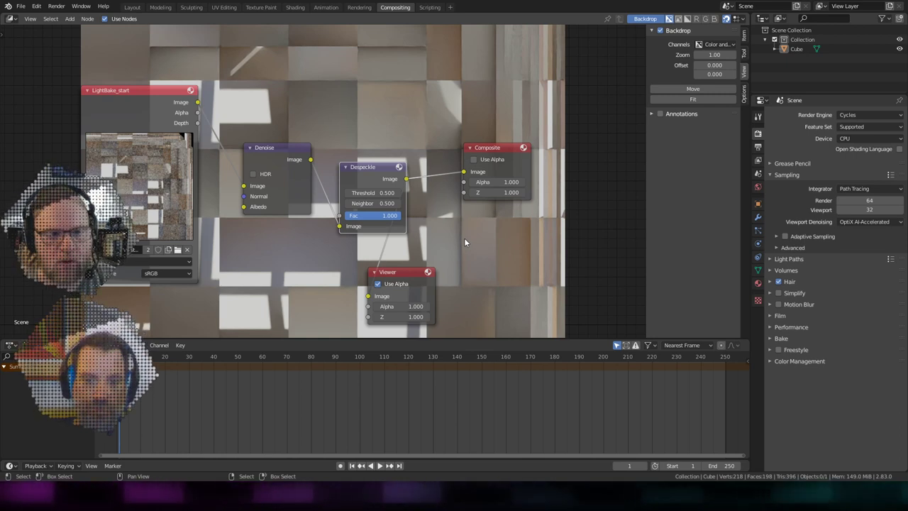
{"action": "scroll", "coordinate": [465, 242], "scroll_direction": "down", "scroll_amount": 1}
{"action": "scroll", "coordinate": [465, 242], "scroll_direction": "down", "scroll_amount": 1}
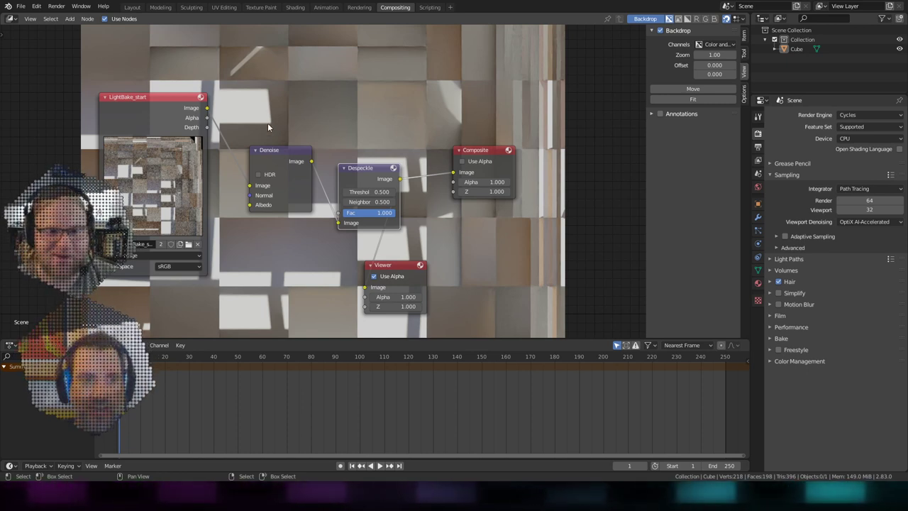
{"action": "left_click", "coordinate": [70, 19]}
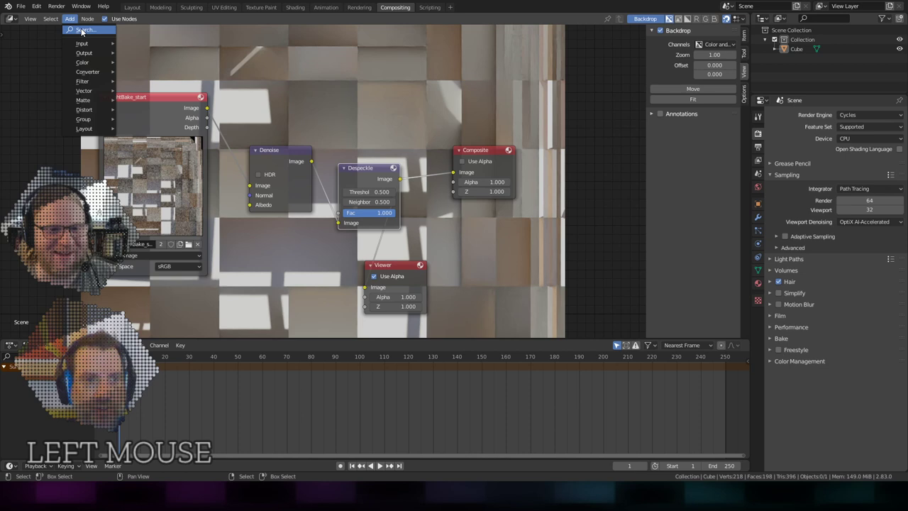
{"action": "mouse_move", "coordinate": [92, 45]}
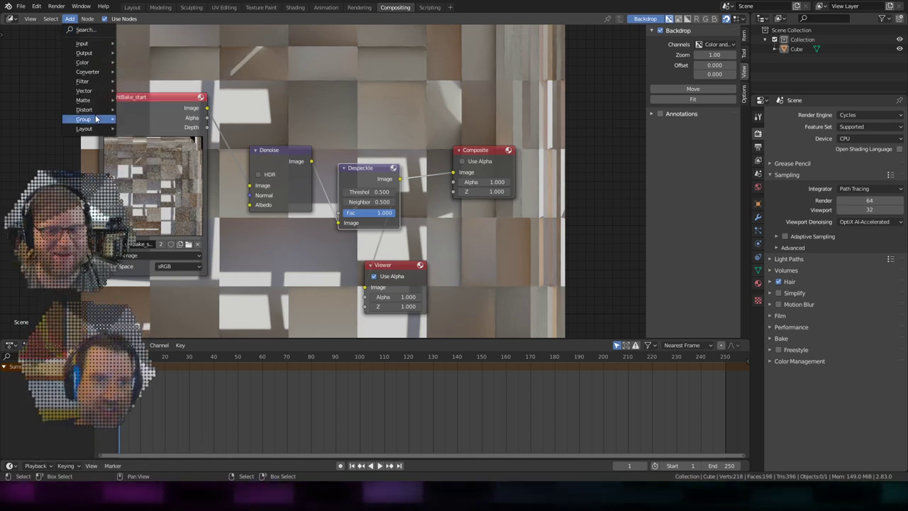
{"action": "mouse_move", "coordinate": [97, 66]}
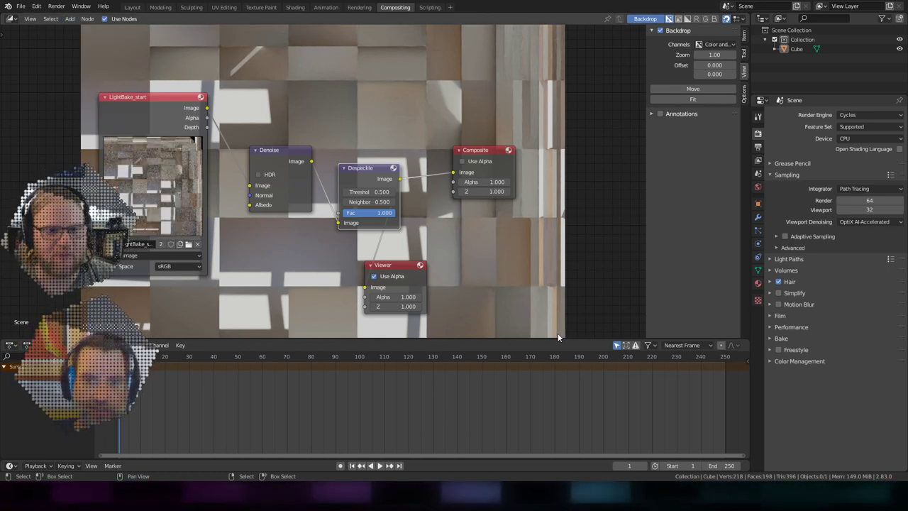
{"action": "scroll", "coordinate": [458, 236], "scroll_direction": "down", "scroll_amount": 1}
{"action": "scroll", "coordinate": [458, 235], "scroll_direction": "up", "scroll_amount": 1}
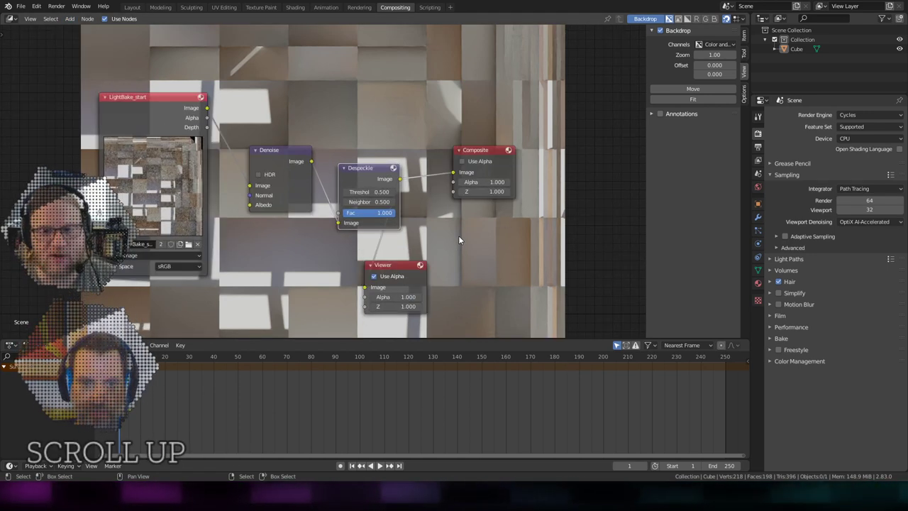
{"action": "scroll", "coordinate": [458, 234], "scroll_direction": "down", "scroll_amount": 1}
{"action": "scroll", "coordinate": [459, 234], "scroll_direction": "up", "scroll_amount": 2}
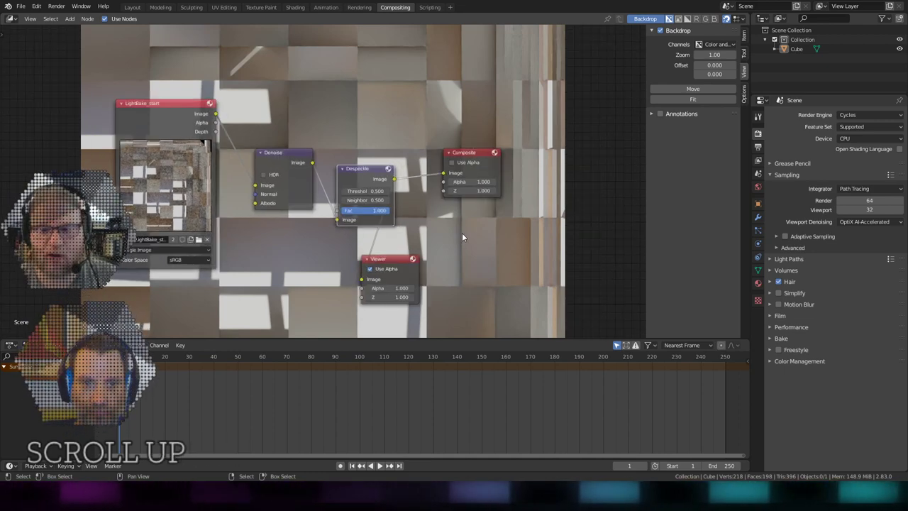
{"action": "scroll", "coordinate": [464, 232], "scroll_direction": "up", "scroll_amount": 1}
{"action": "scroll", "coordinate": [463, 232], "scroll_direction": "down", "scroll_amount": 2}
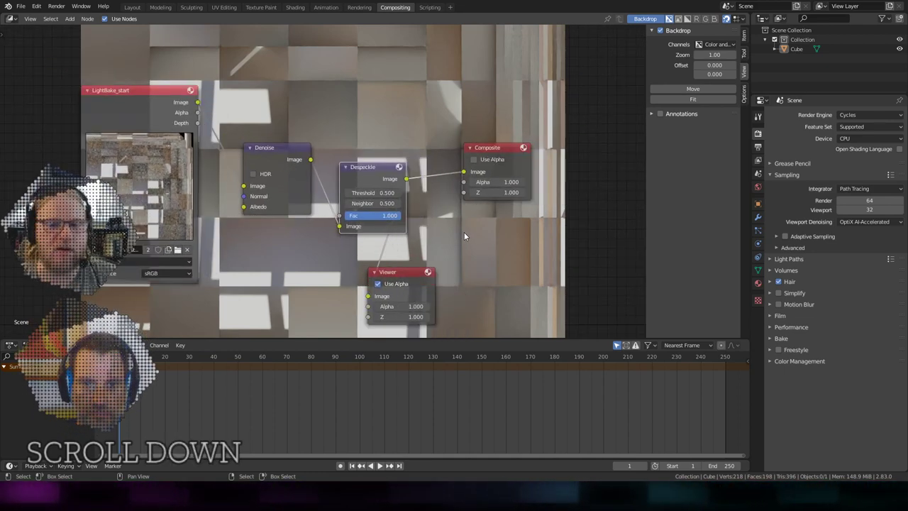
{"action": "scroll", "coordinate": [464, 236], "scroll_direction": "up", "scroll_amount": 1}
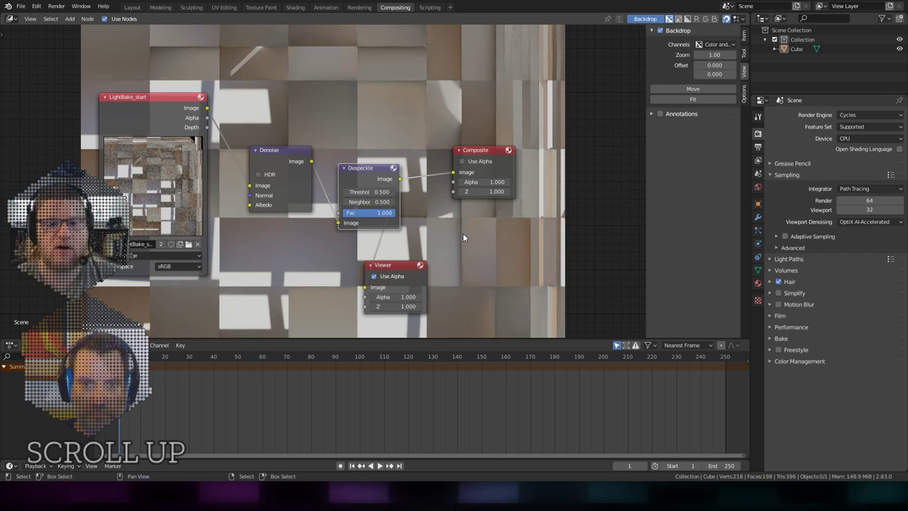